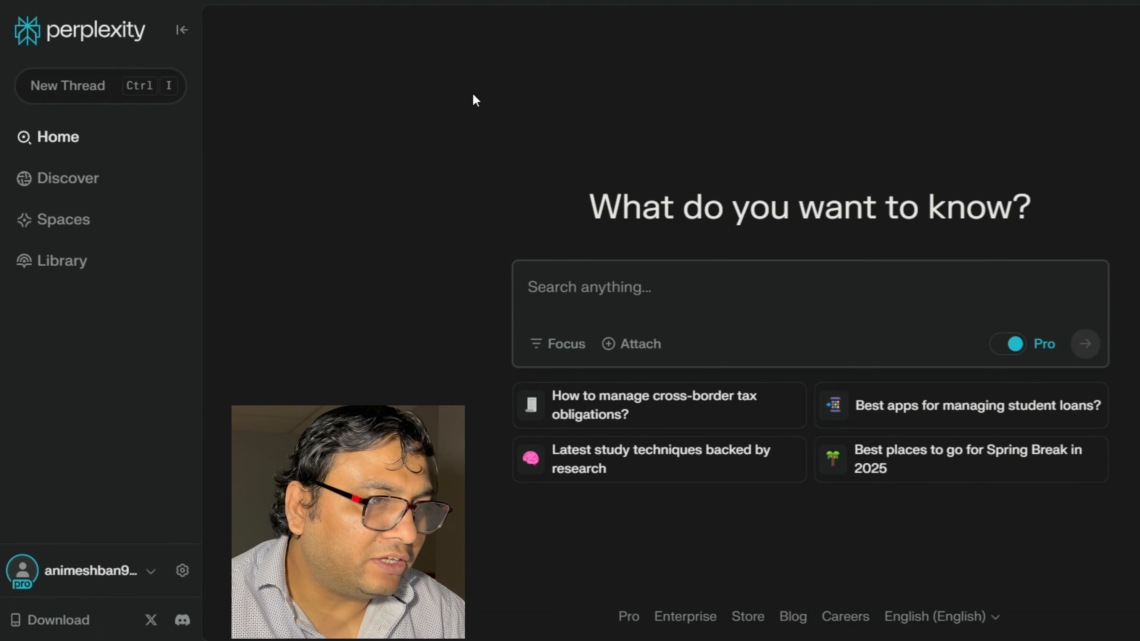
# - Start a new space titled "Renewable Energy - Wind Power" with the description "Wind Power"
pyautogui.click(74, 228)
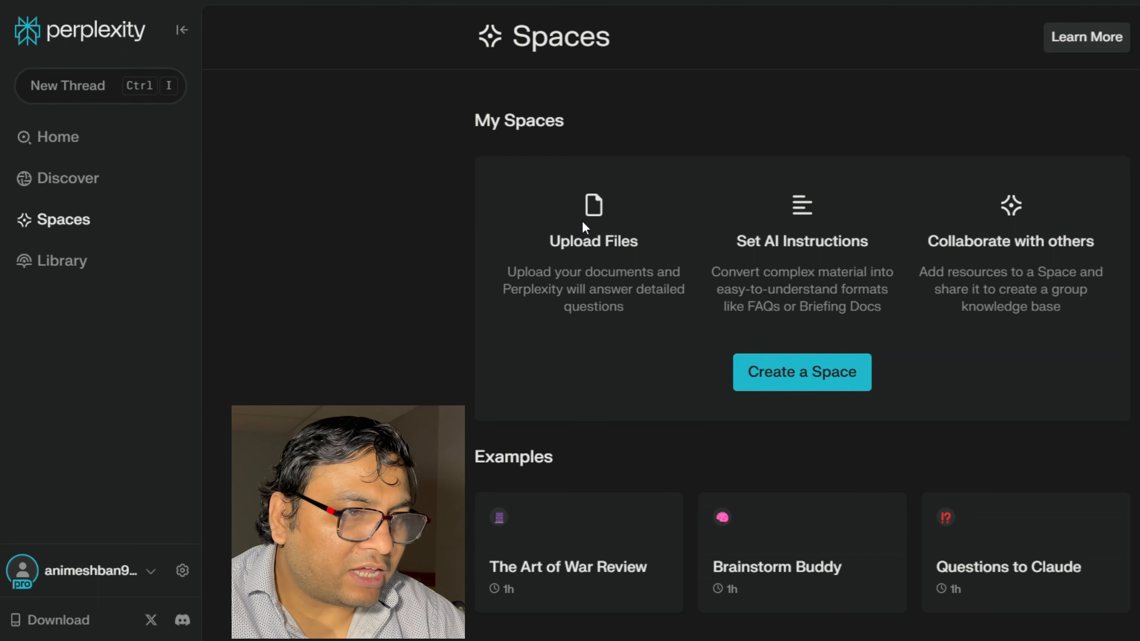
pyautogui.click(801, 382)
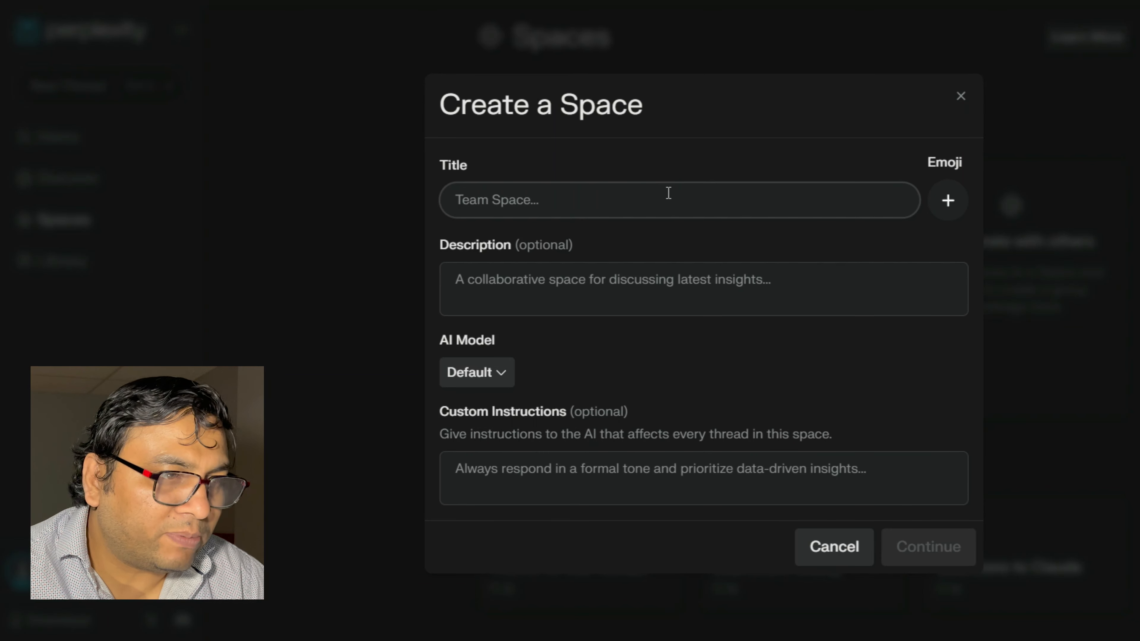
pyautogui.write('Renewable energy - Wind Power')
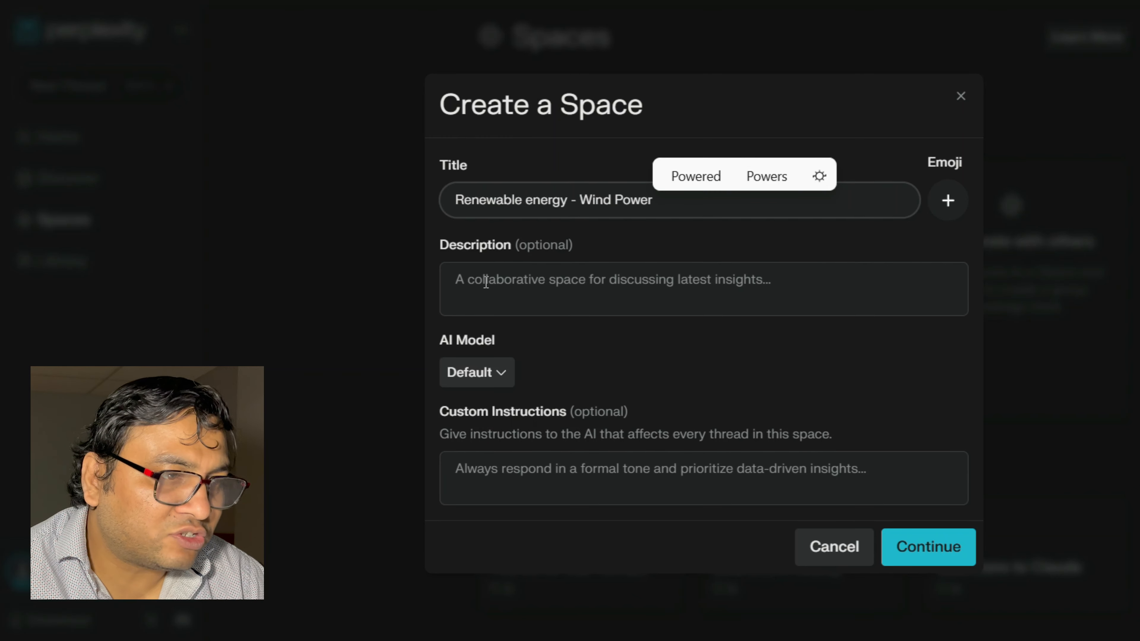
pyautogui.click(486, 282)
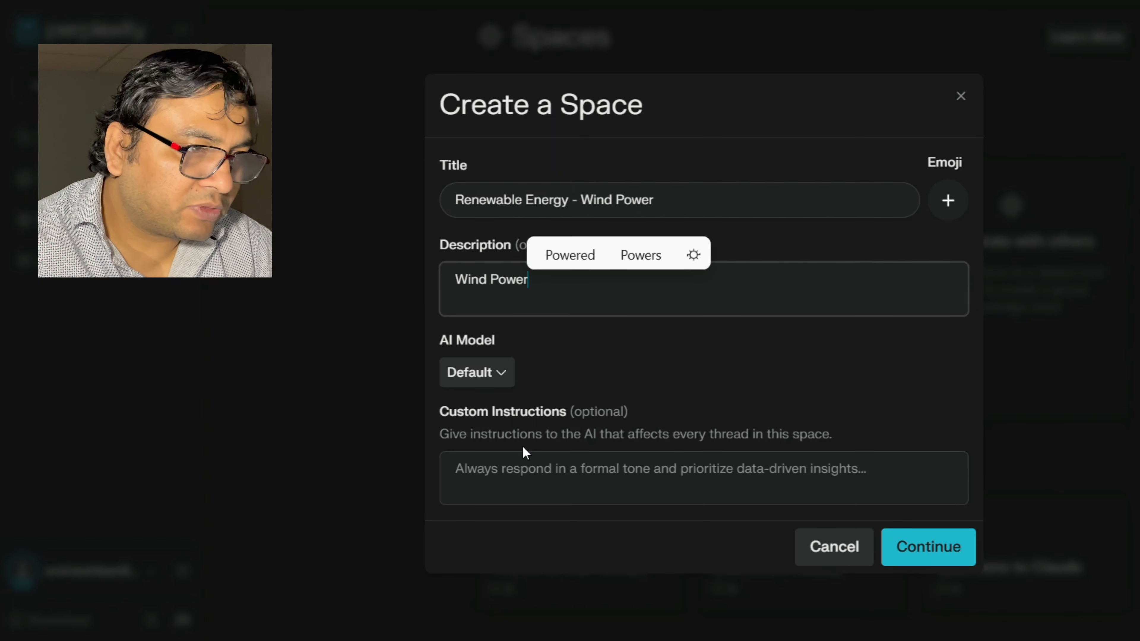
# - Set the space's AI model to GPT-4o, add custom instructions for a formal, academic research report with coherent sections, and create the space
pyautogui.click(499, 378)
pyautogui.click(505, 383)
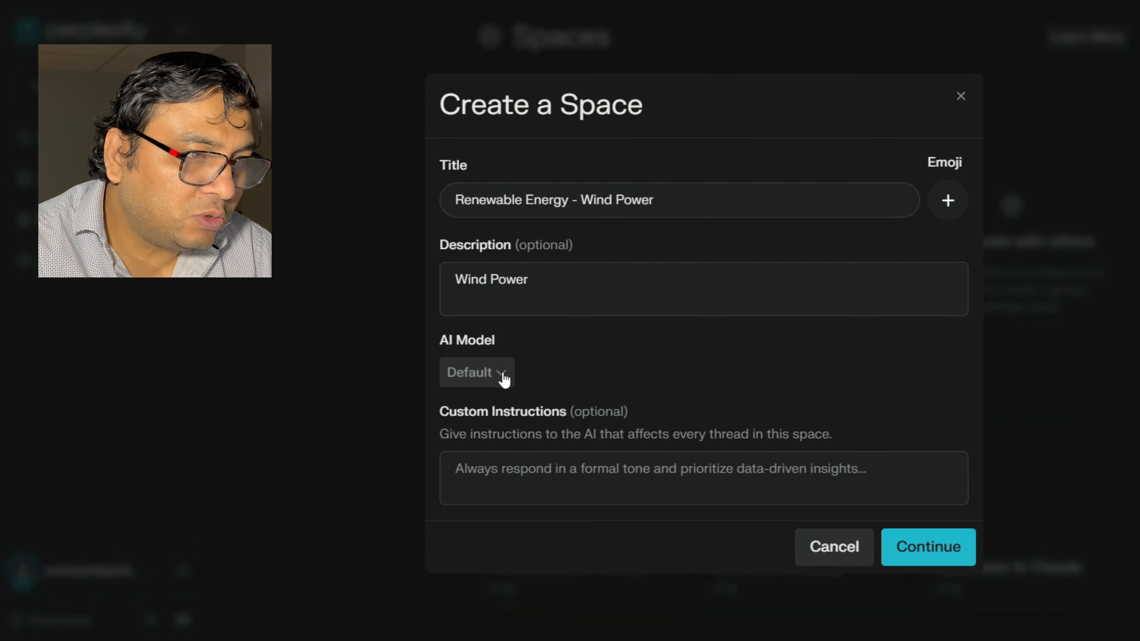
pyautogui.click(502, 377)
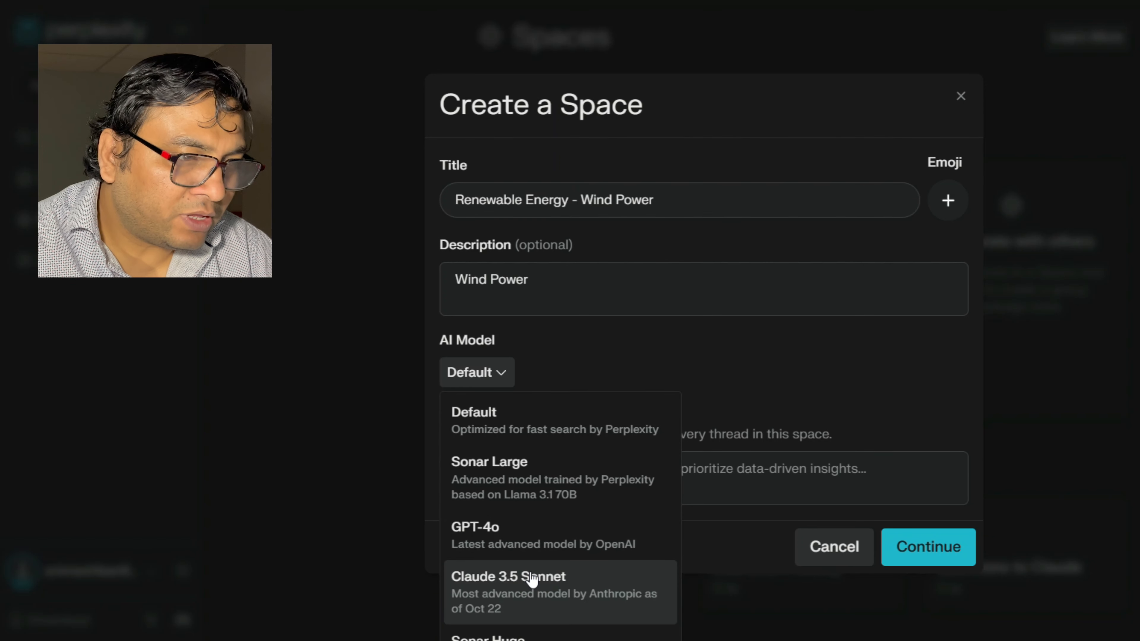
pyautogui.click(534, 541)
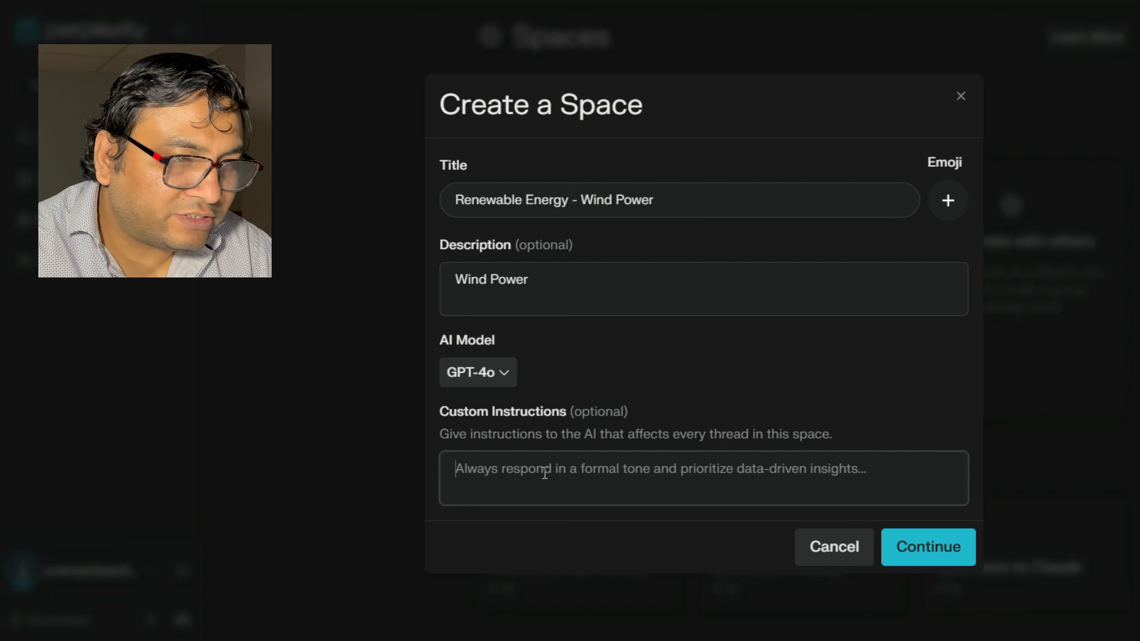
pyautogui.write('As an expert researcher assist me create this research report, help me to ensure accurate rationale and coherence between different sections. Output should be formal and for academic purpose.')
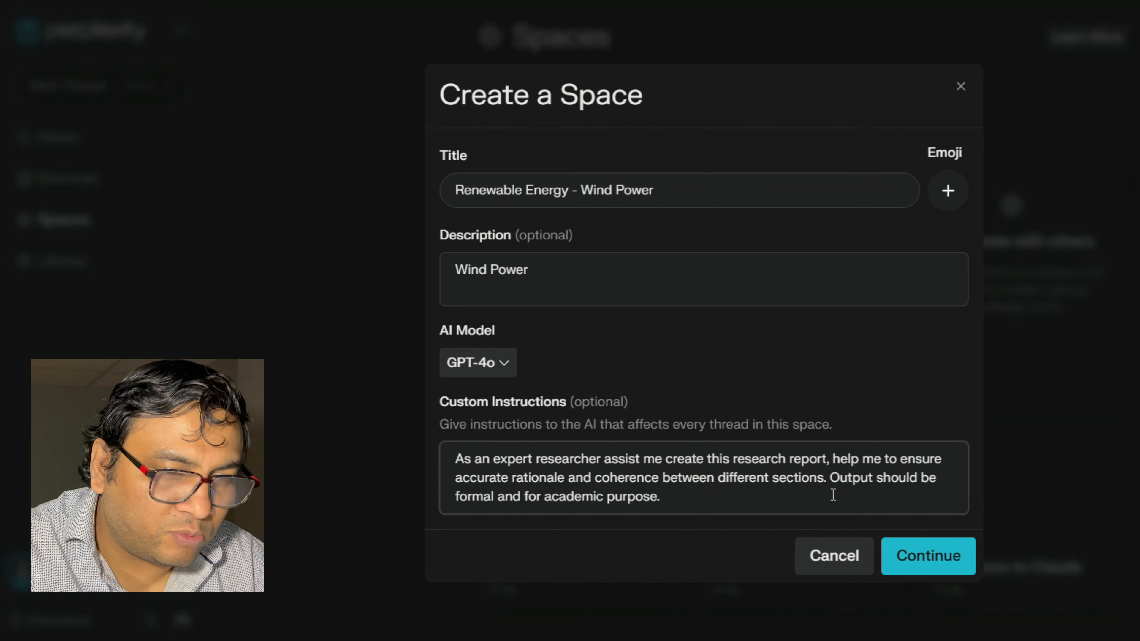
pyautogui.click(930, 557)
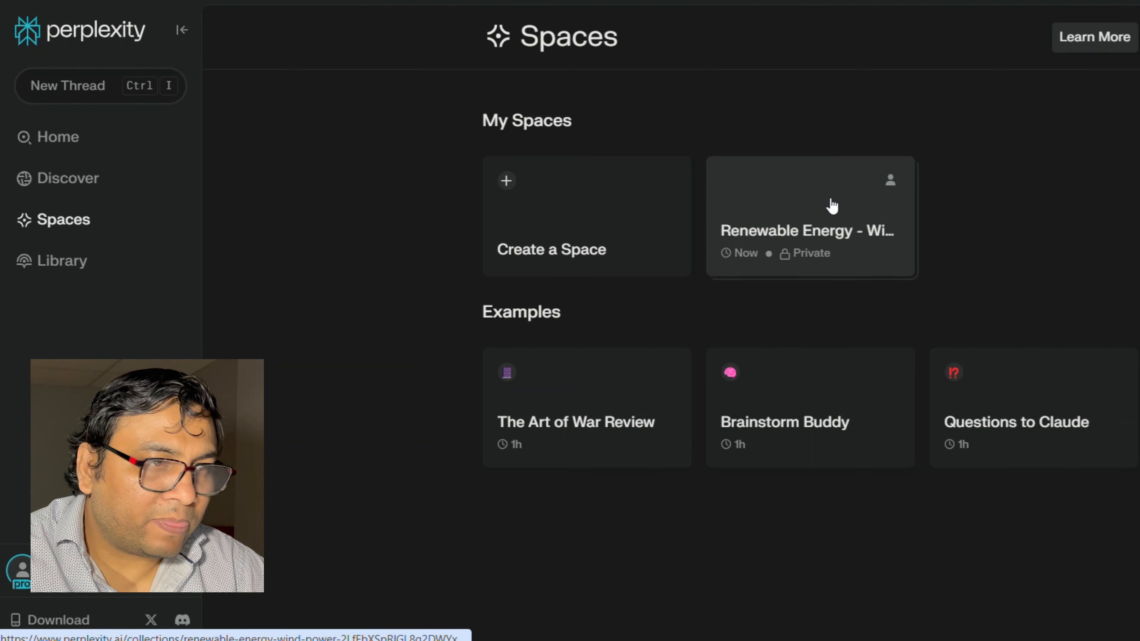
# - Upload four PDF files, including CubeSat_quantum_communications.pdf and 055201_1_5.0149695.pdf, to the Renewable Energy - Wind Power space
pyautogui.click(806, 229)
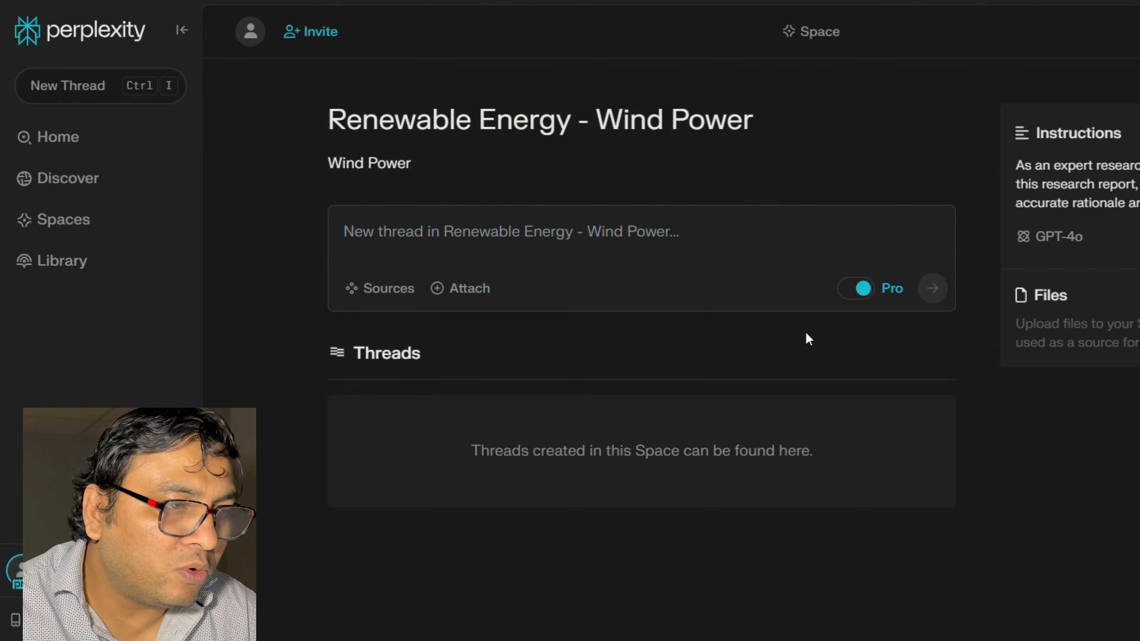
pyautogui.click(1122, 296)
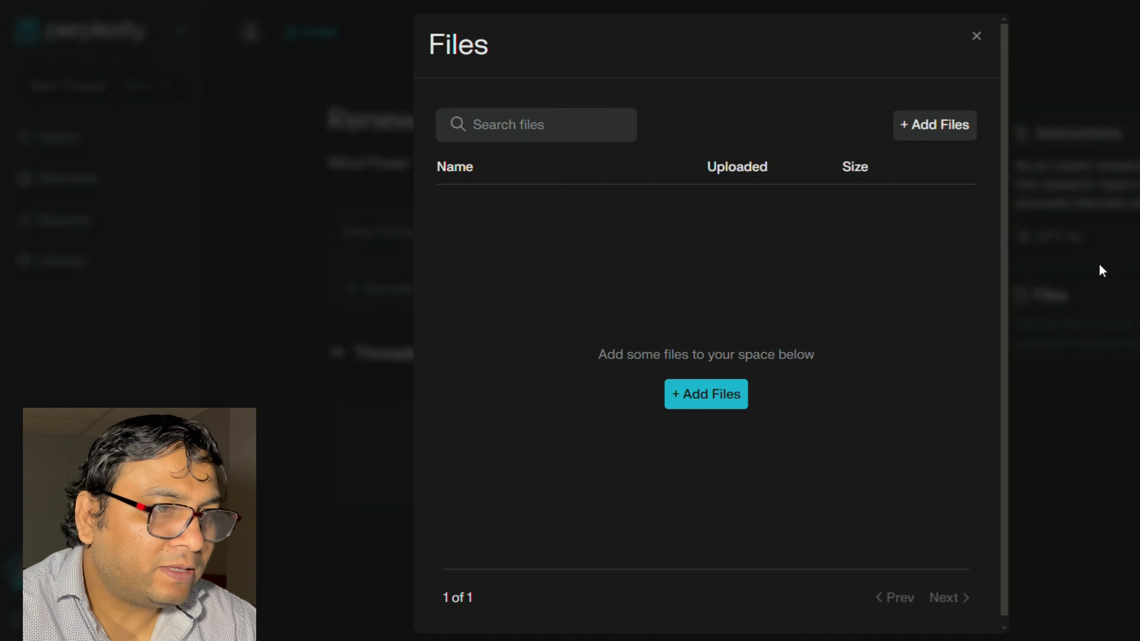
pyautogui.click(921, 132)
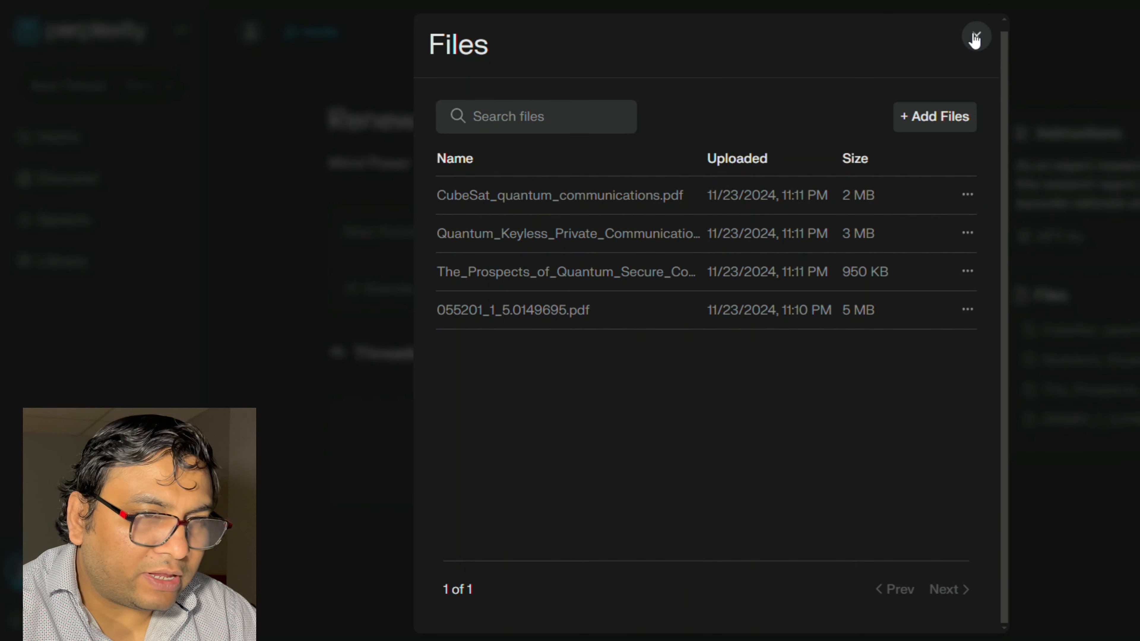
pyautogui.click(975, 37)
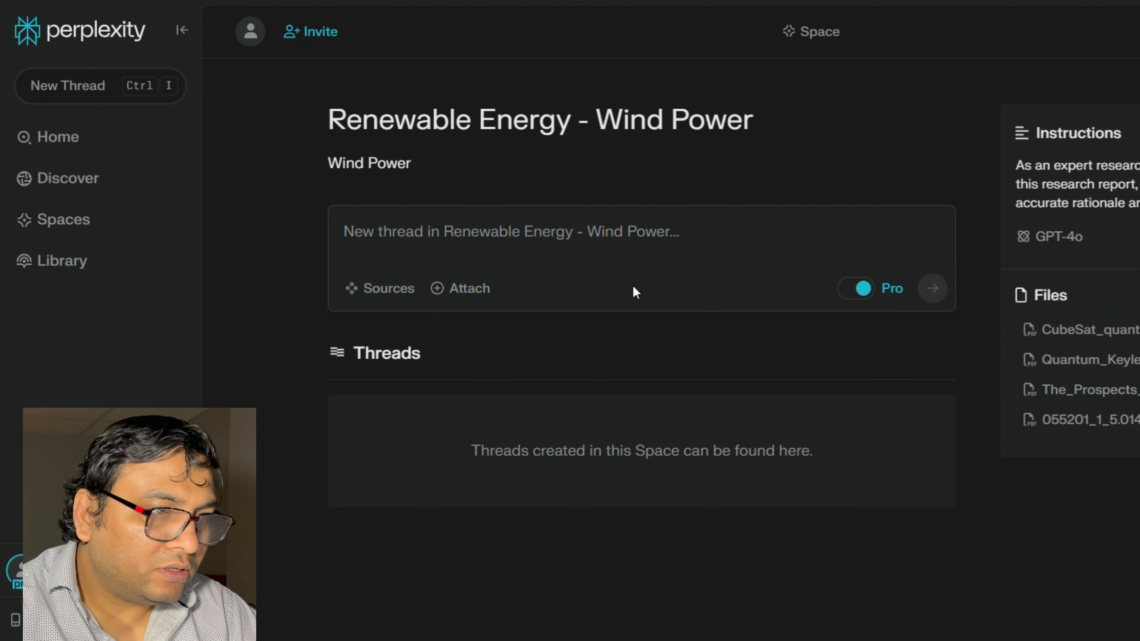
# - Submit a new thread "wind power" in the space, using both Web and Space Files as sources
pyautogui.click(404, 233)
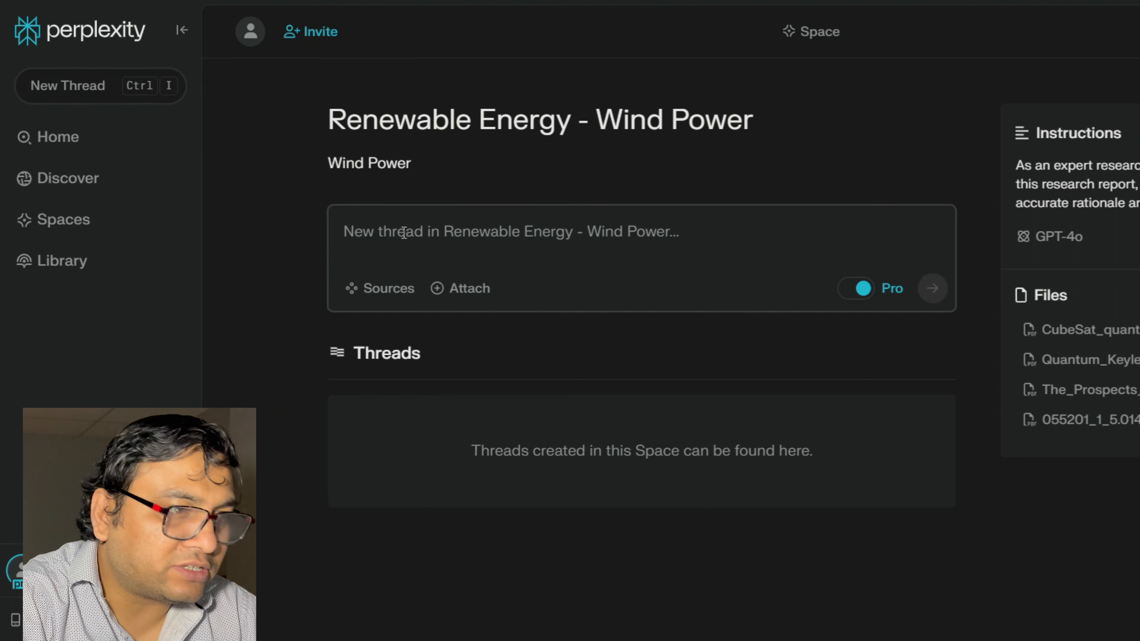
pyautogui.write('wind power')
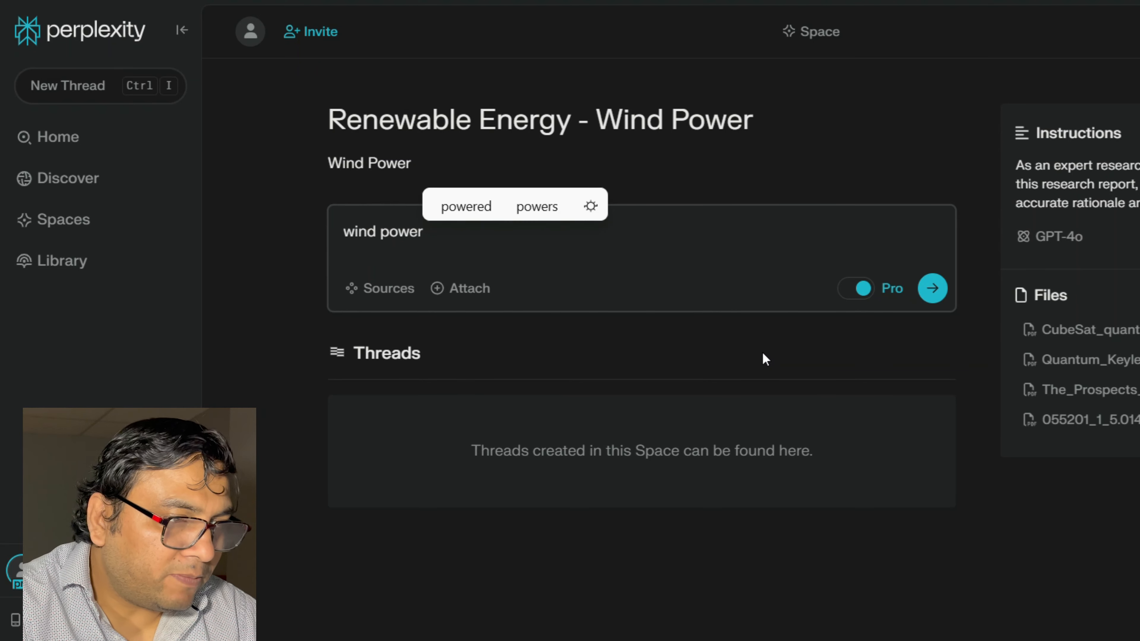
pyautogui.click(390, 295)
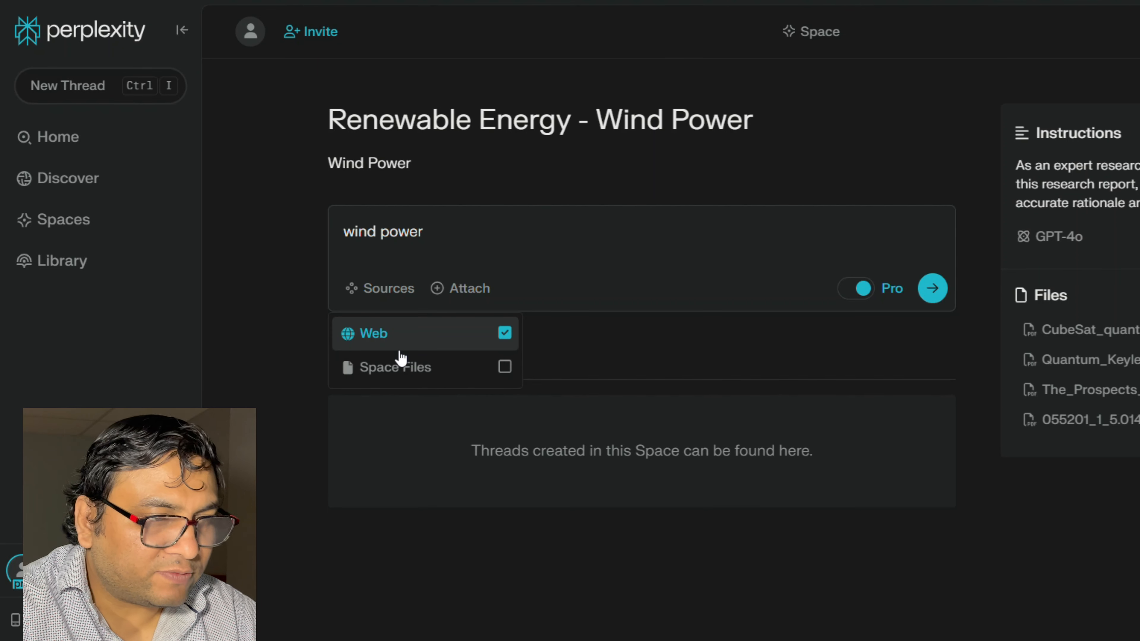
pyautogui.click(505, 368)
pyautogui.click(504, 333)
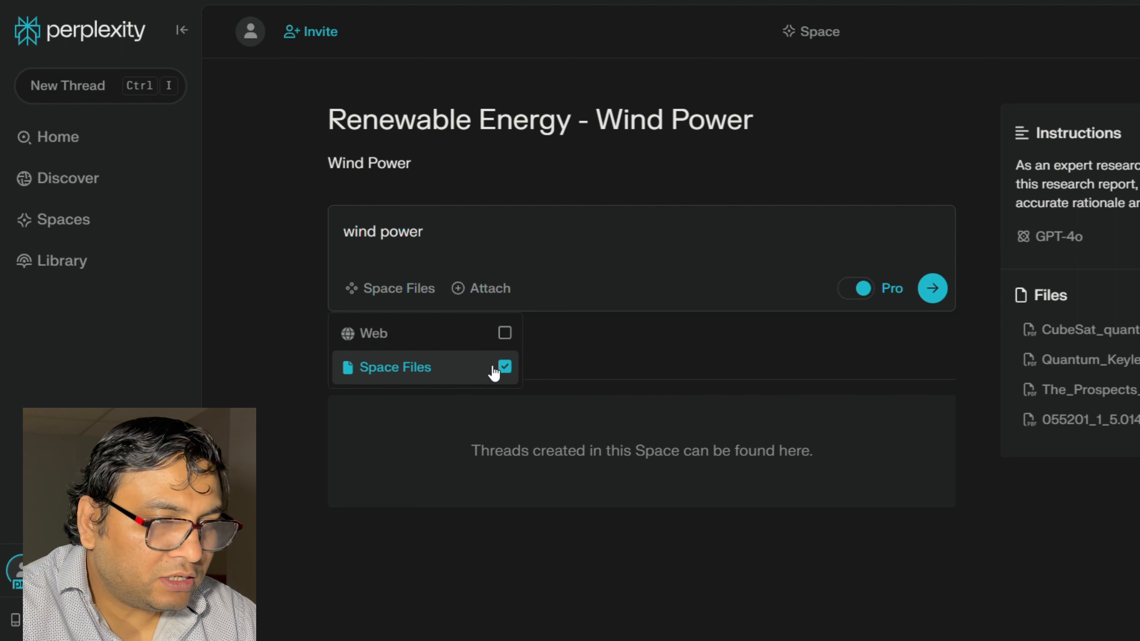
pyautogui.click(502, 368)
pyautogui.click(505, 333)
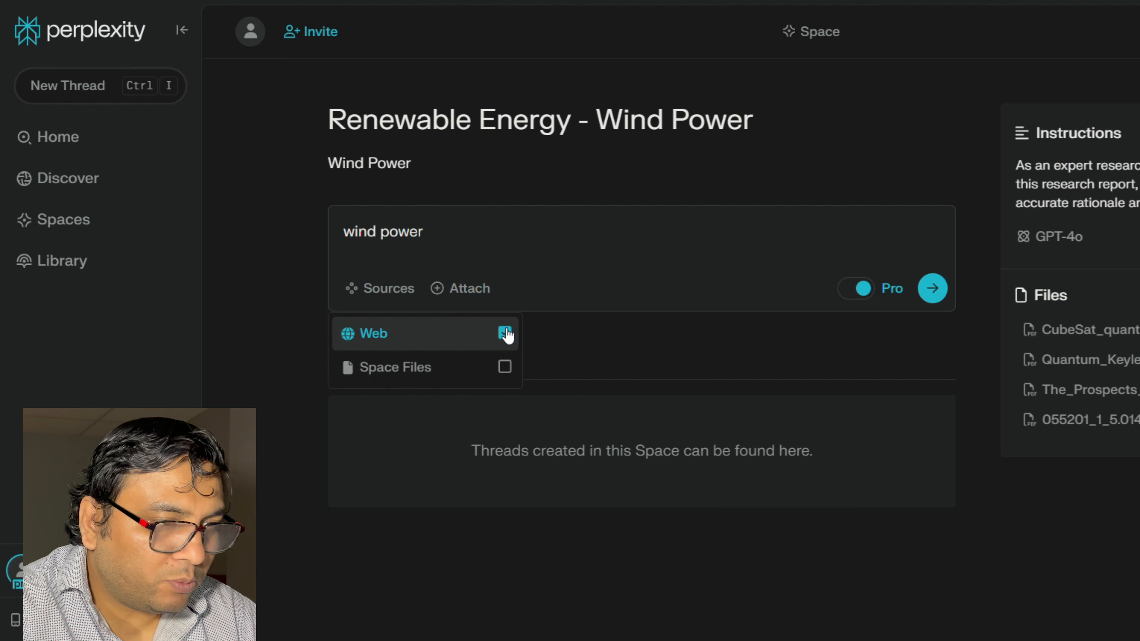
pyautogui.click(504, 367)
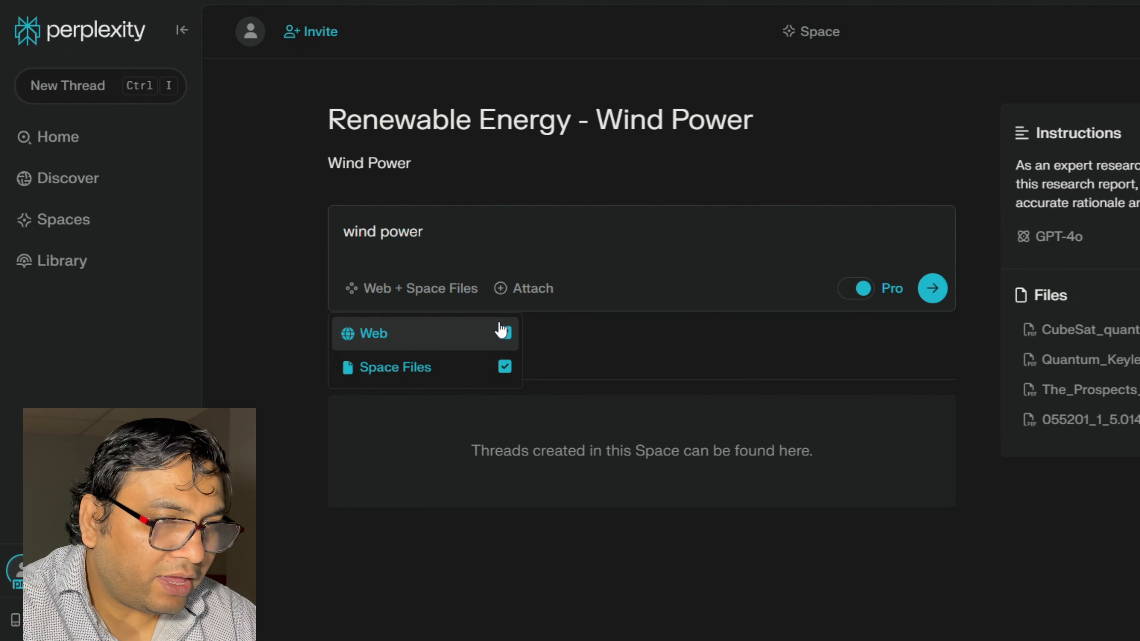
pyautogui.click(590, 333)
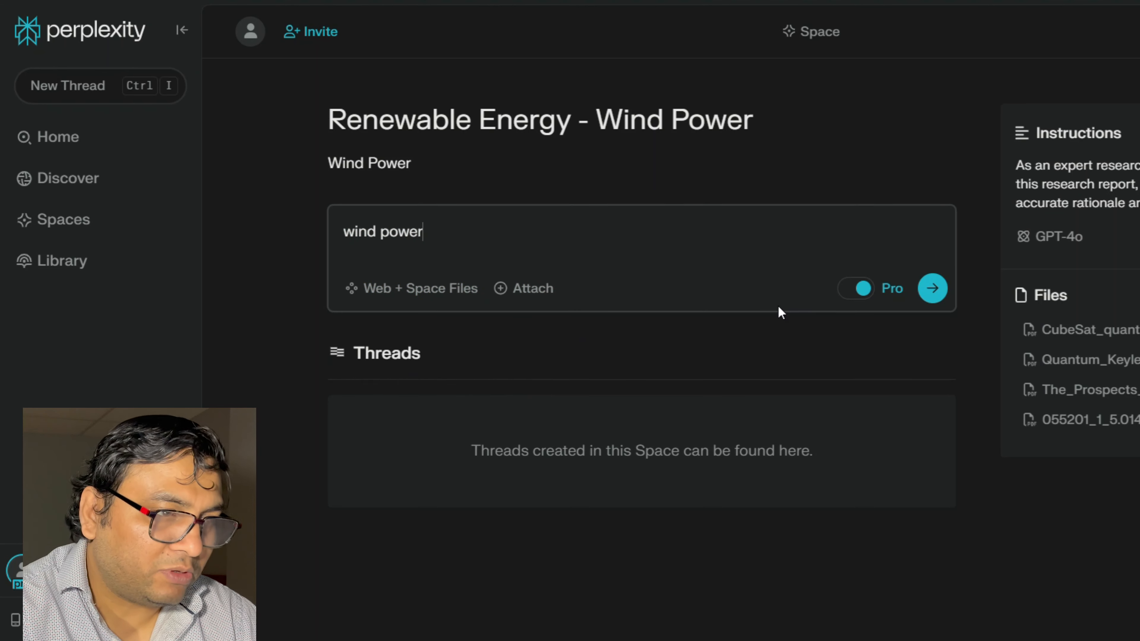
pyautogui.click(937, 293)
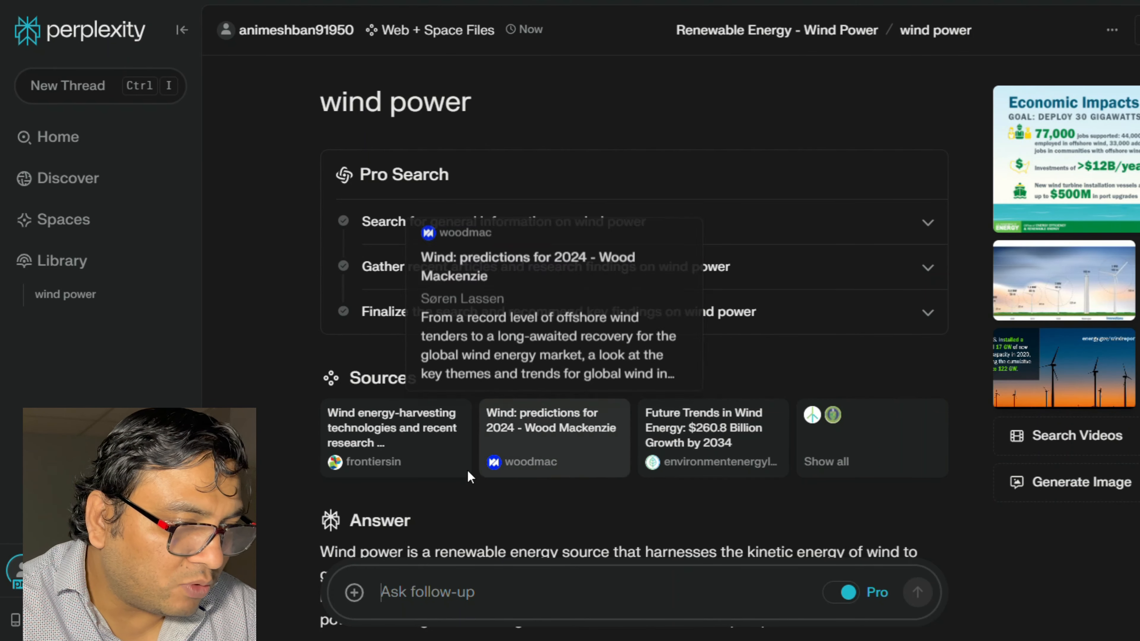
# - Make the wind power thread shareable with anyone who has the link, and copy that link
pyautogui.moveTo(450, 473)
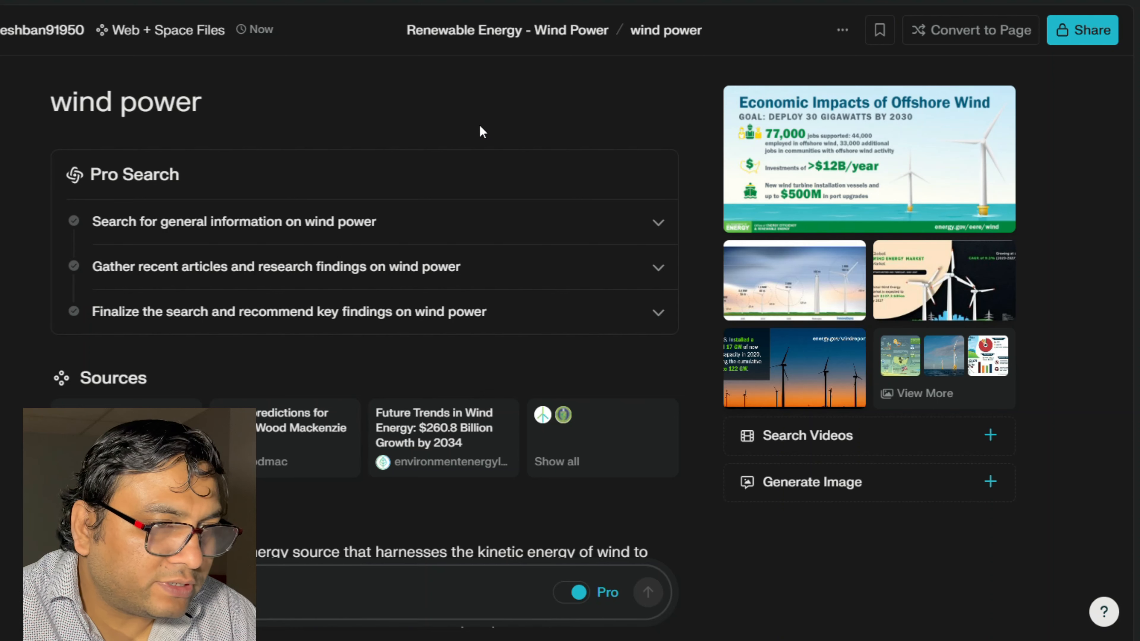
pyautogui.click(1090, 36)
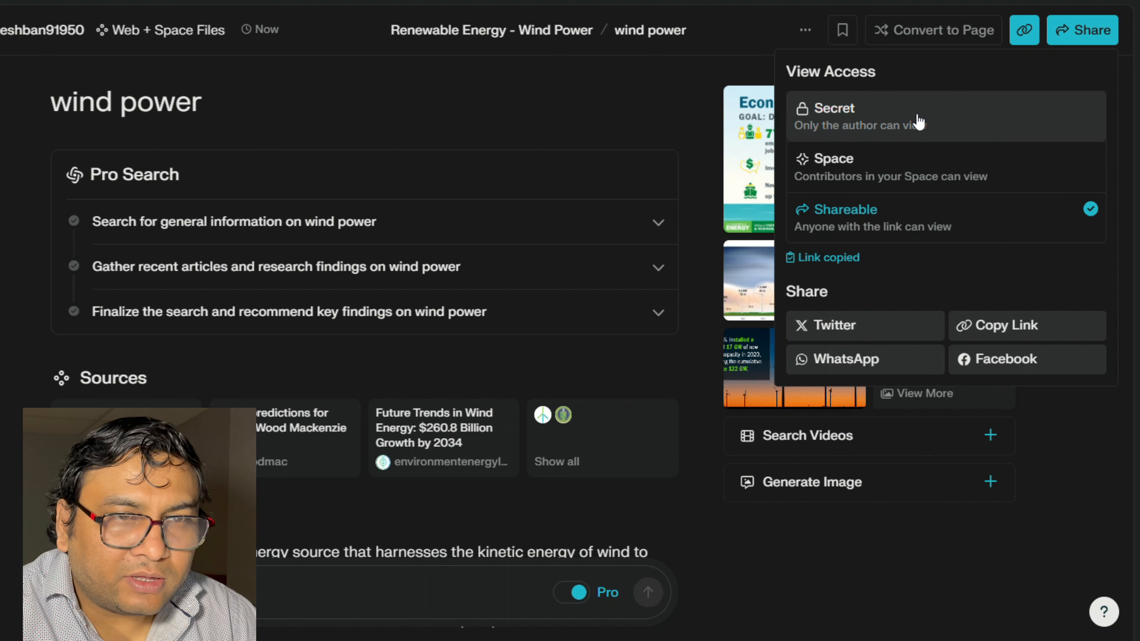
pyautogui.click(1089, 32)
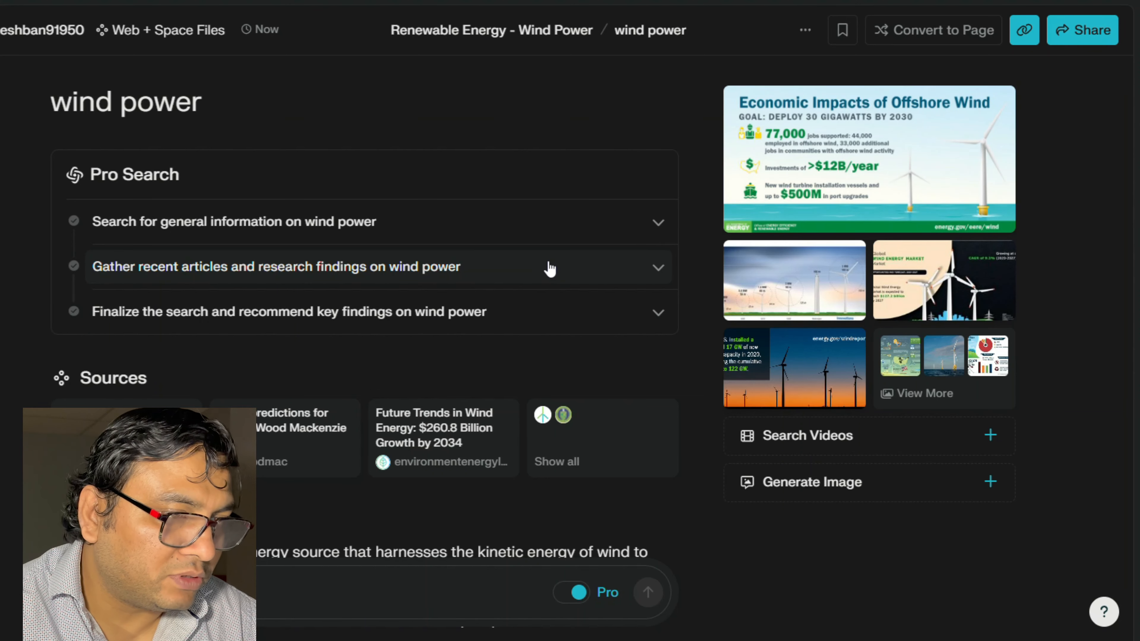
# - Check the viewer and contributor sharing options of the Renewable Energy - Wind Power space
pyautogui.click(1100, 39)
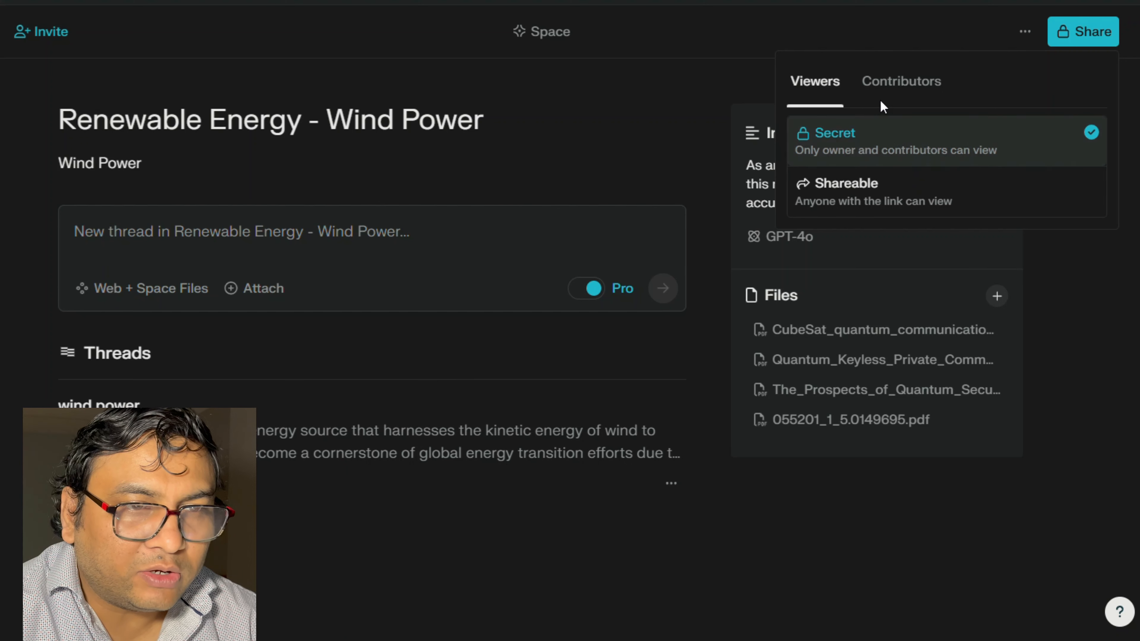
pyautogui.click(901, 85)
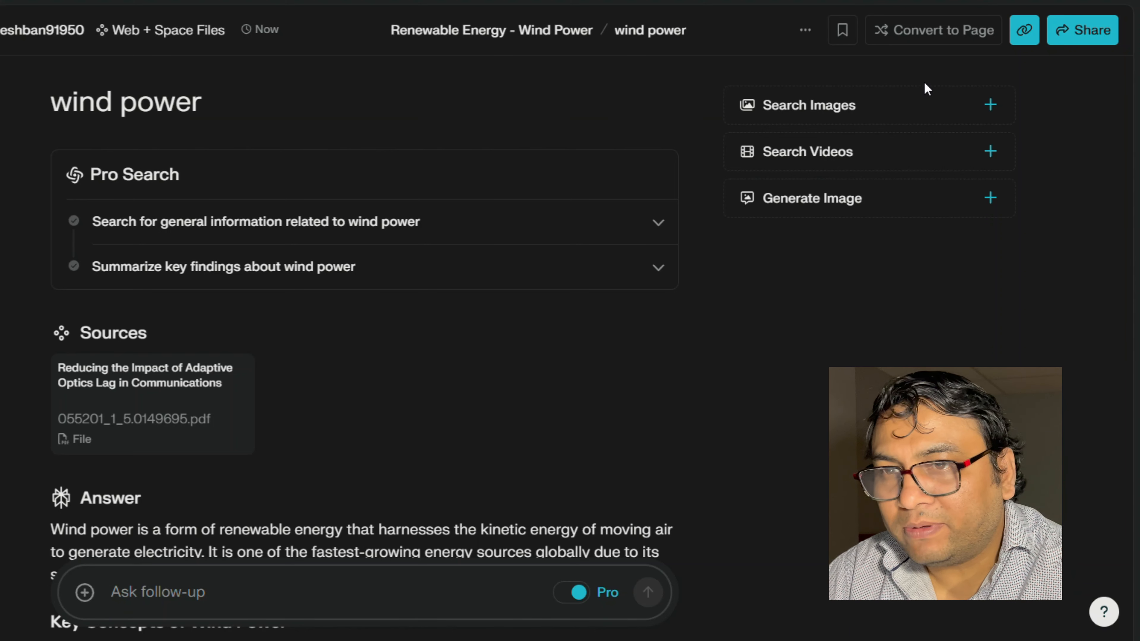
# - Convert the wind power thread into an editable page
pyautogui.click(925, 31)
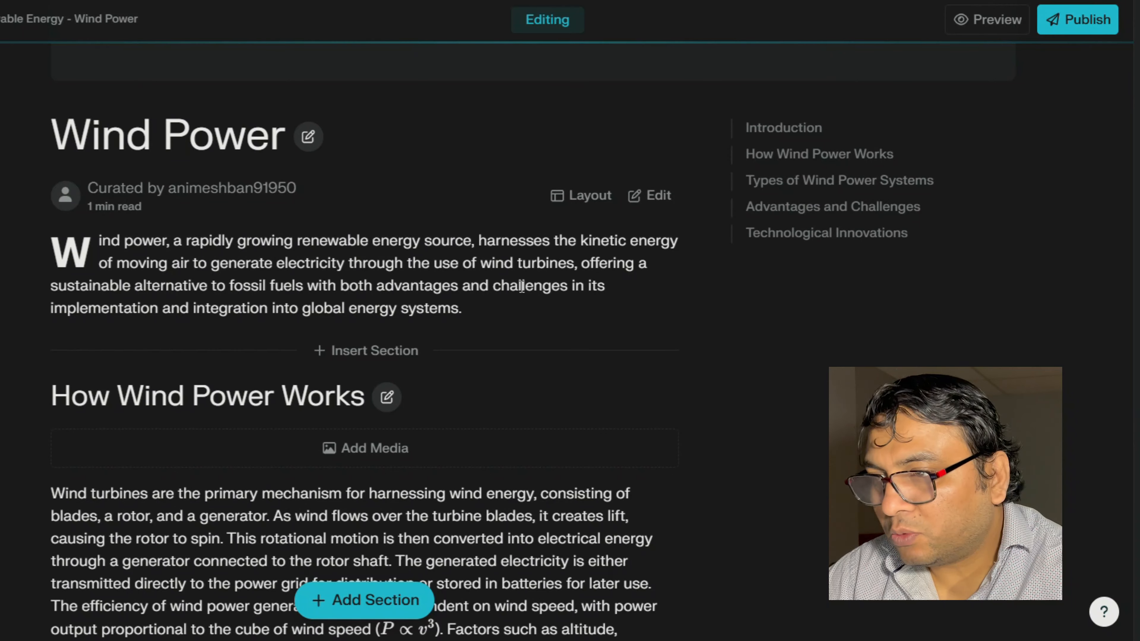
# - Review the Wind Power page from the introduction through Technological Innovations, including the suggested additional sections at its end
pyautogui.scroll(2, 522, 287)
pyautogui.scroll(-2, 522, 286)
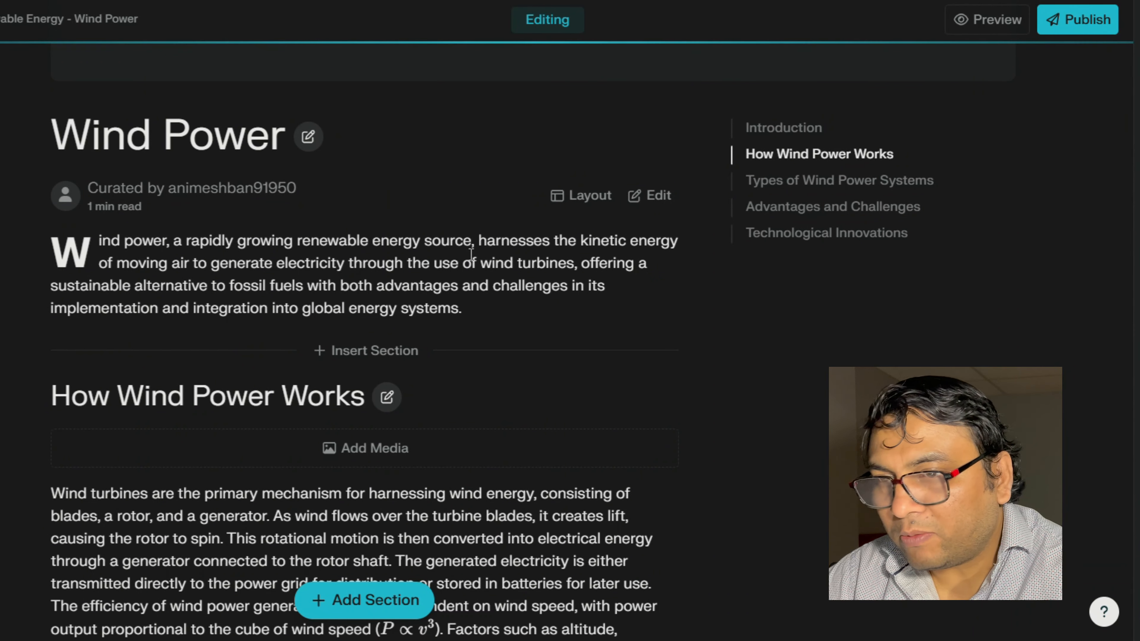
pyautogui.scroll(-1, 471, 255)
pyautogui.scroll(5, 471, 255)
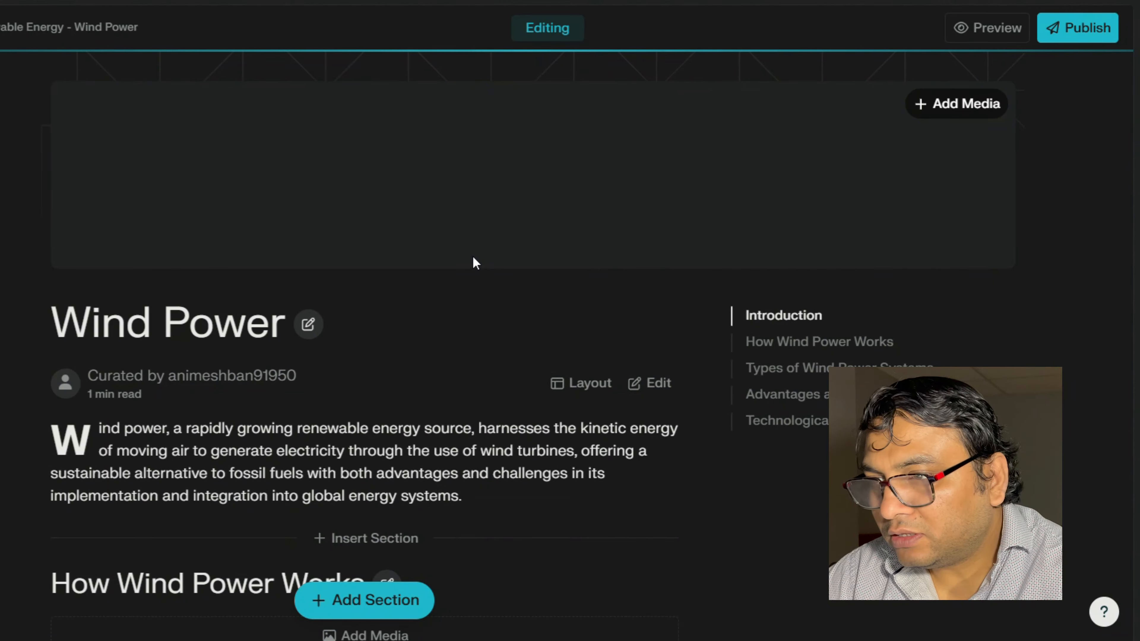
pyautogui.scroll(-15, 473, 257)
pyautogui.scroll(3, 473, 261)
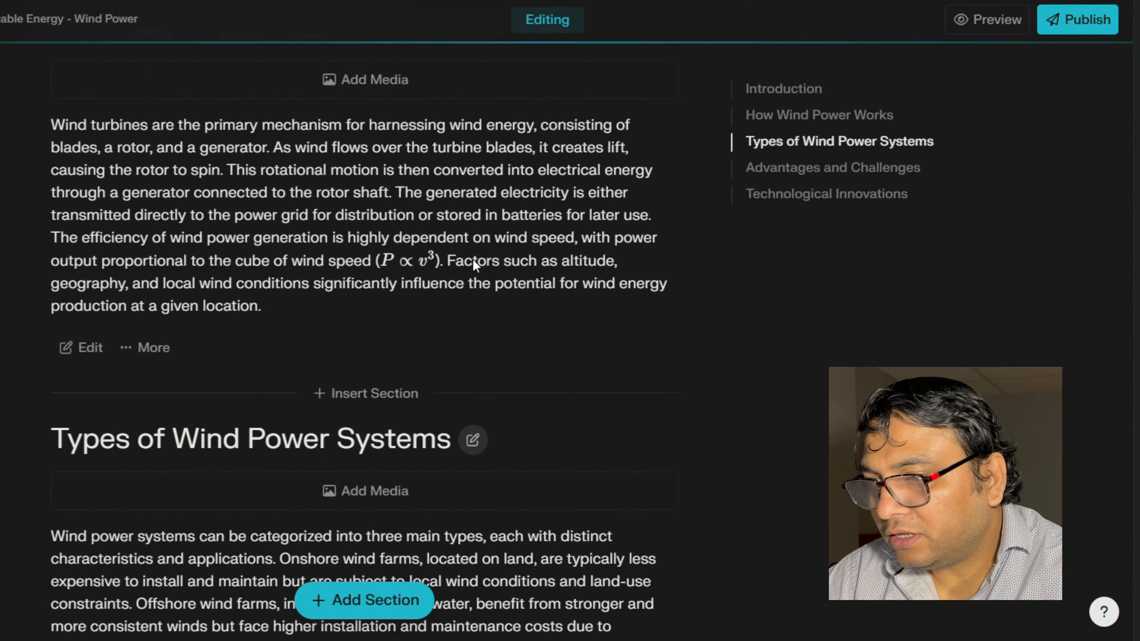
pyautogui.scroll(3, 474, 265)
pyautogui.scroll(-7, 474, 247)
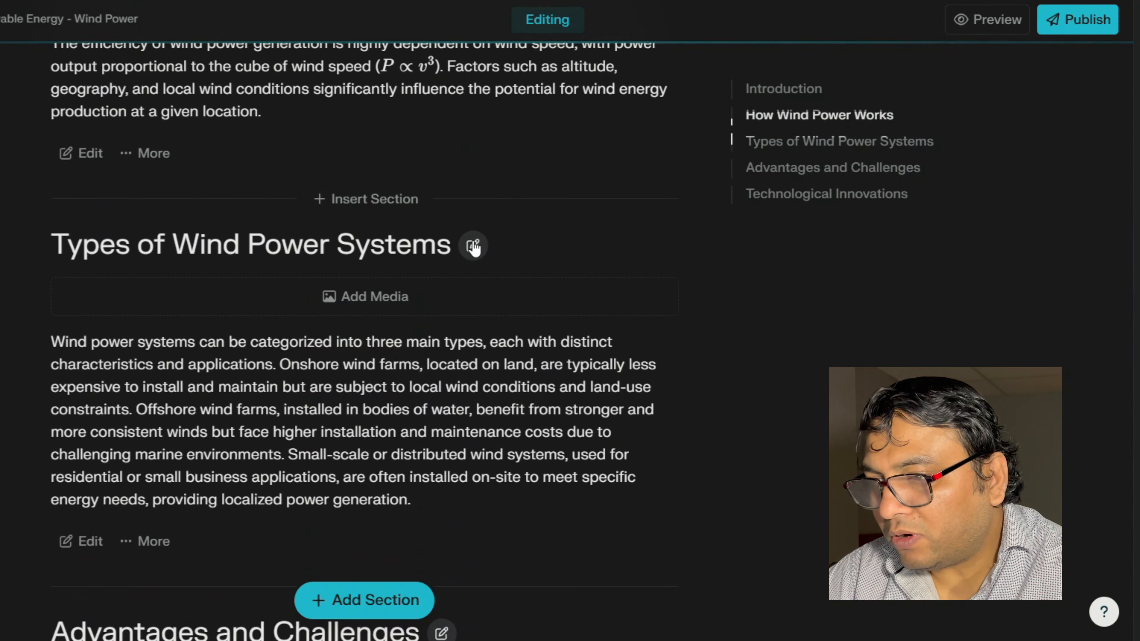
pyautogui.scroll(-9, 644, 257)
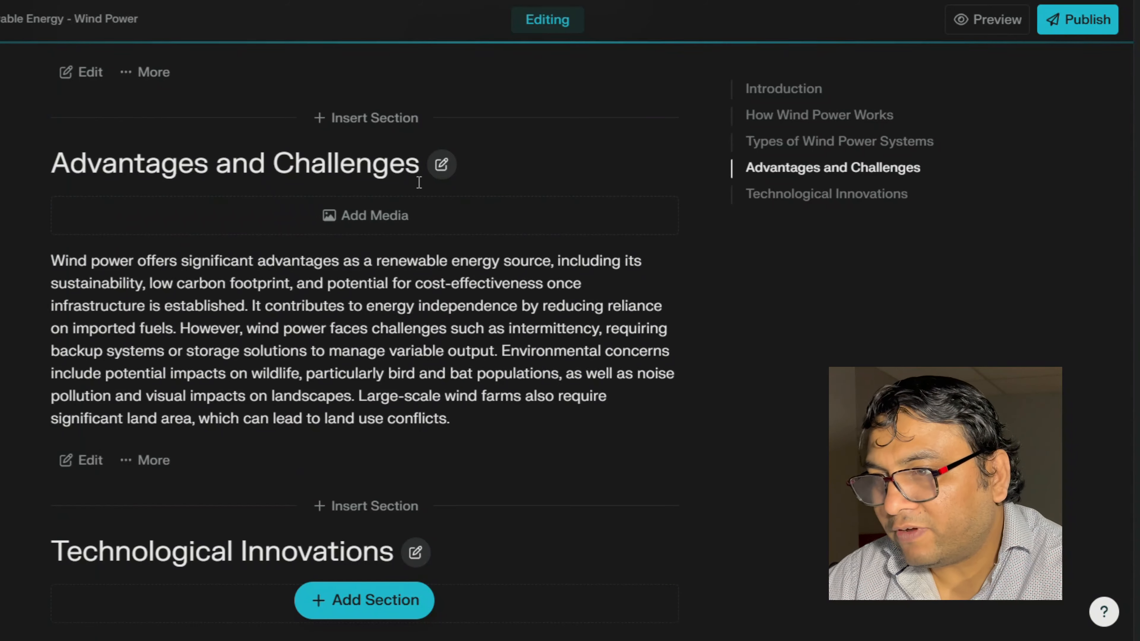
pyautogui.scroll(-7, 607, 210)
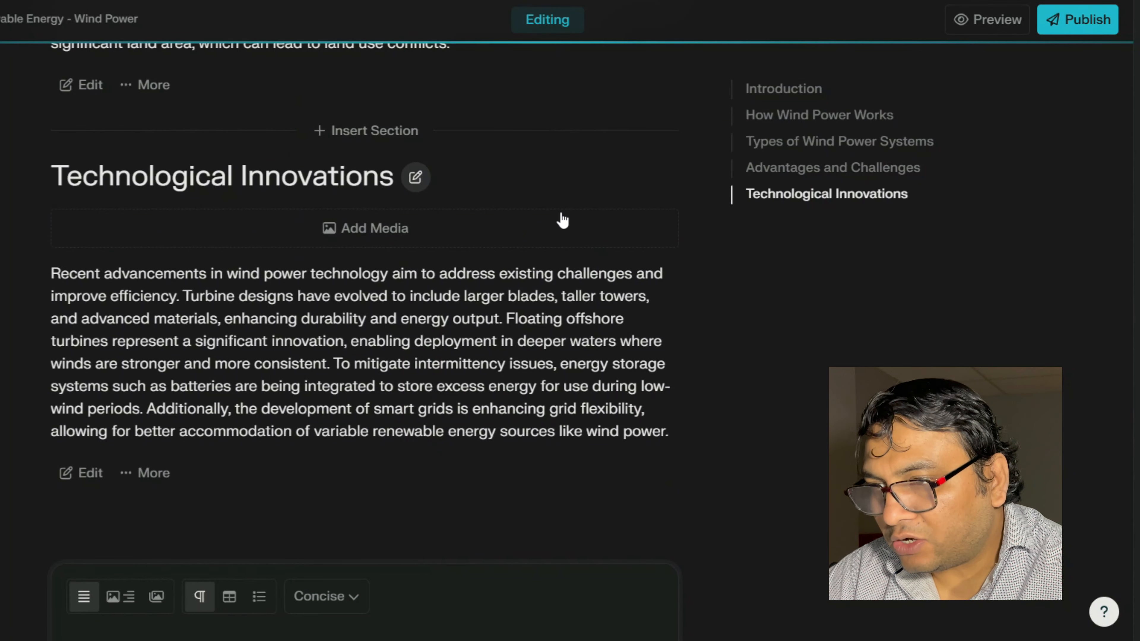
pyautogui.scroll(-7, 562, 220)
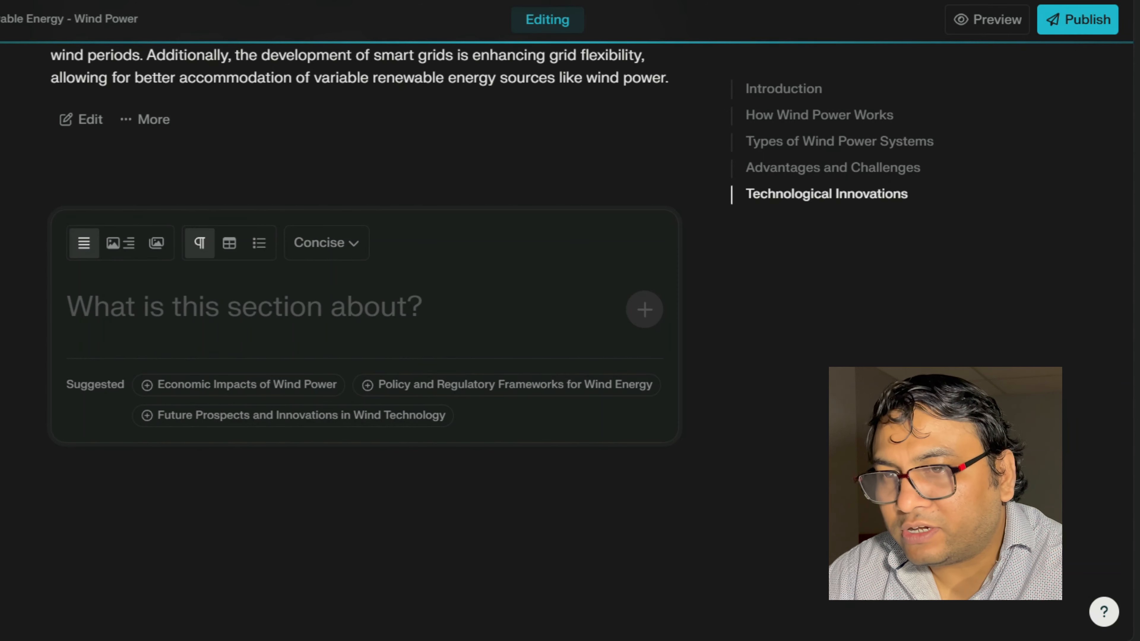
pyautogui.scroll(8, 364, 341)
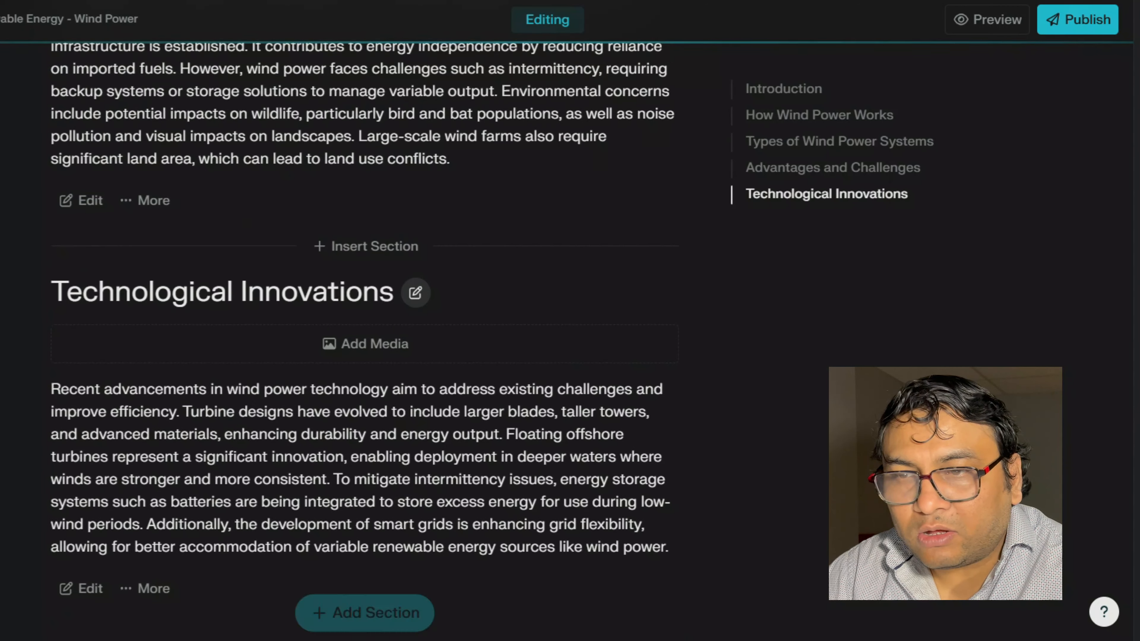
pyautogui.scroll(20, 364, 341)
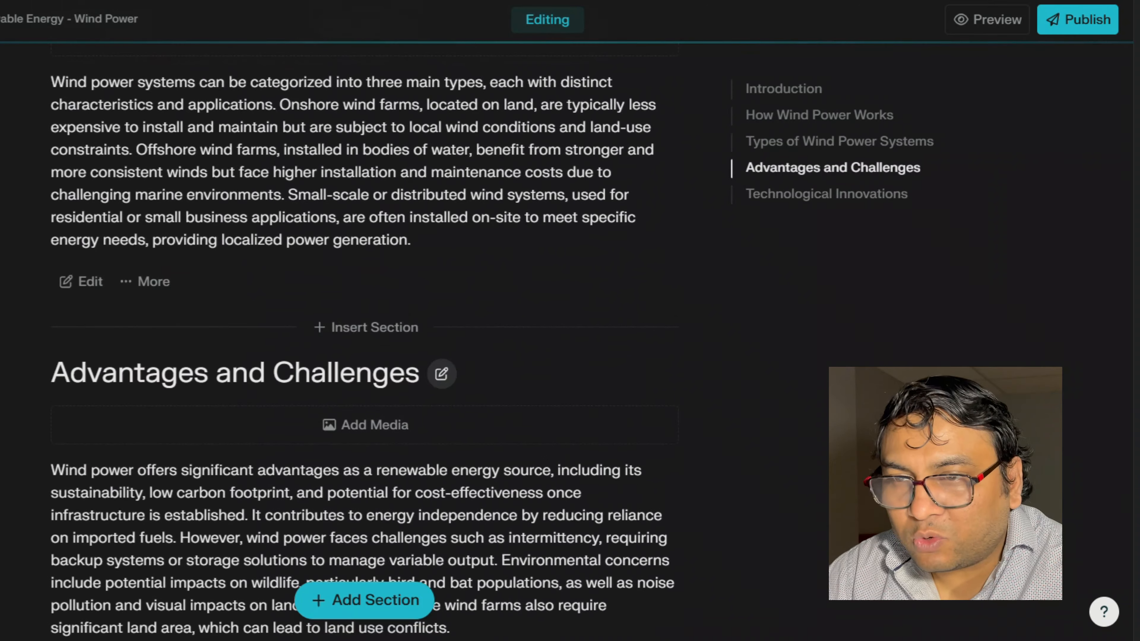
pyautogui.scroll(2, 364, 342)
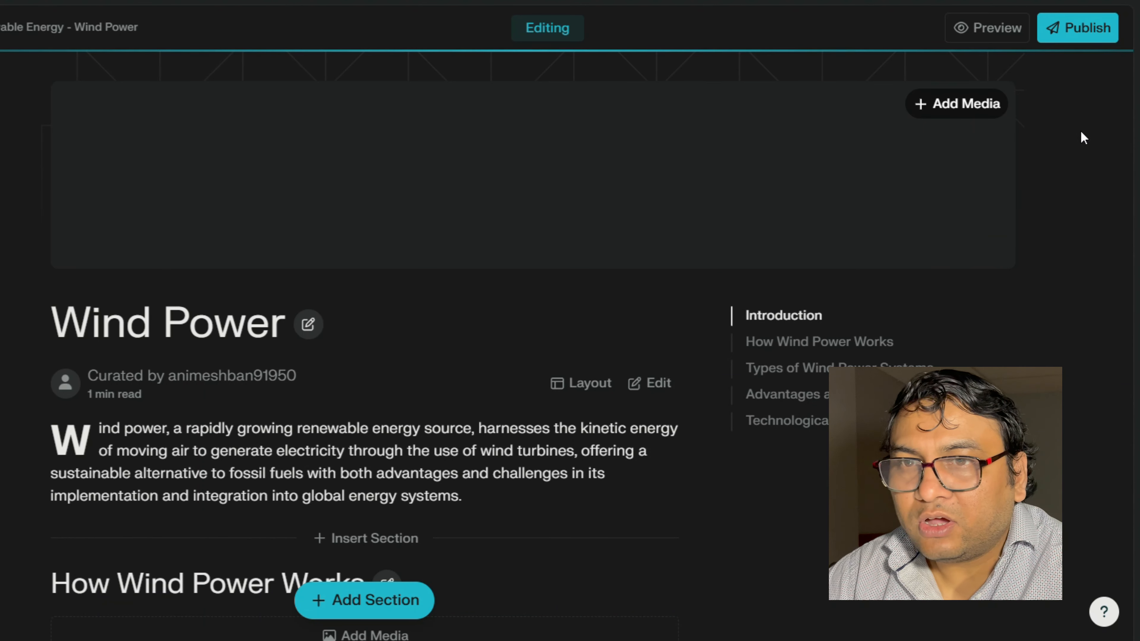
# - Publish the Wind Power page
pyautogui.click(1087, 30)
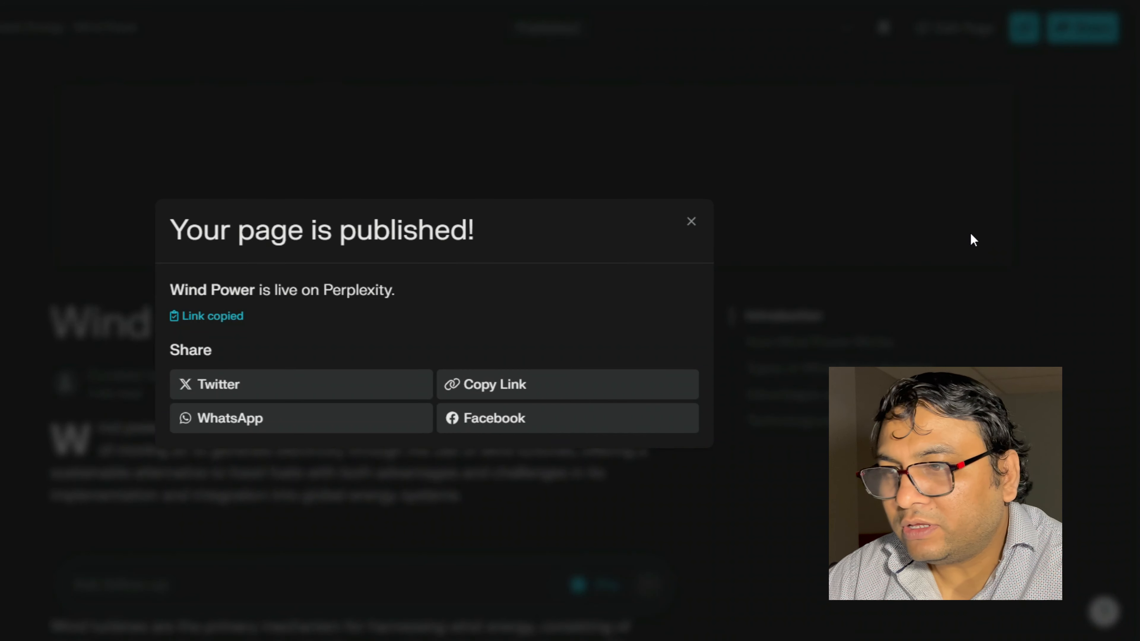